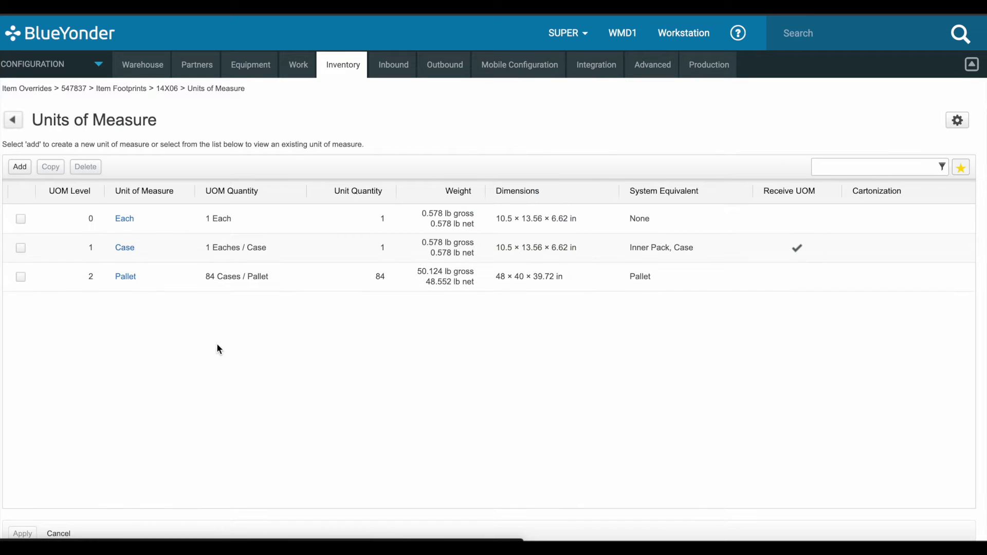
Step: Review the Pallet unit of measure of footprint 14X06, then switch to Excel and check the from/to order quantities for threshold picking
left_click(125, 278)
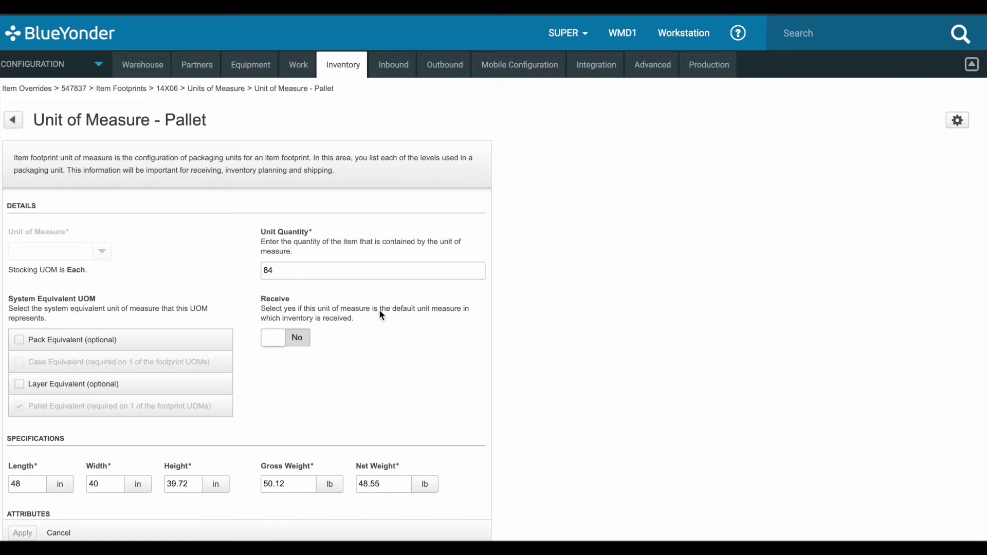
scroll(380, 311, "down", 3)
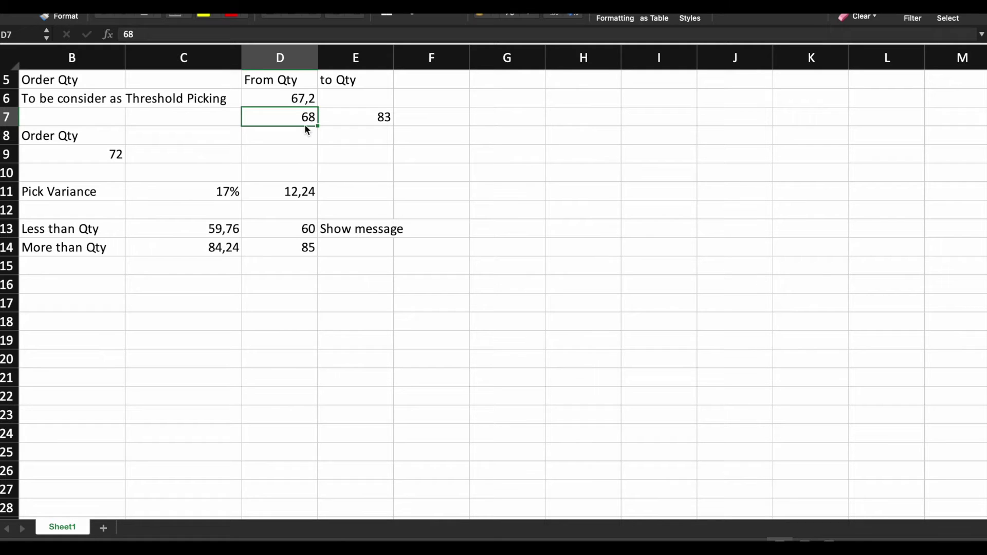
left_click(362, 124)
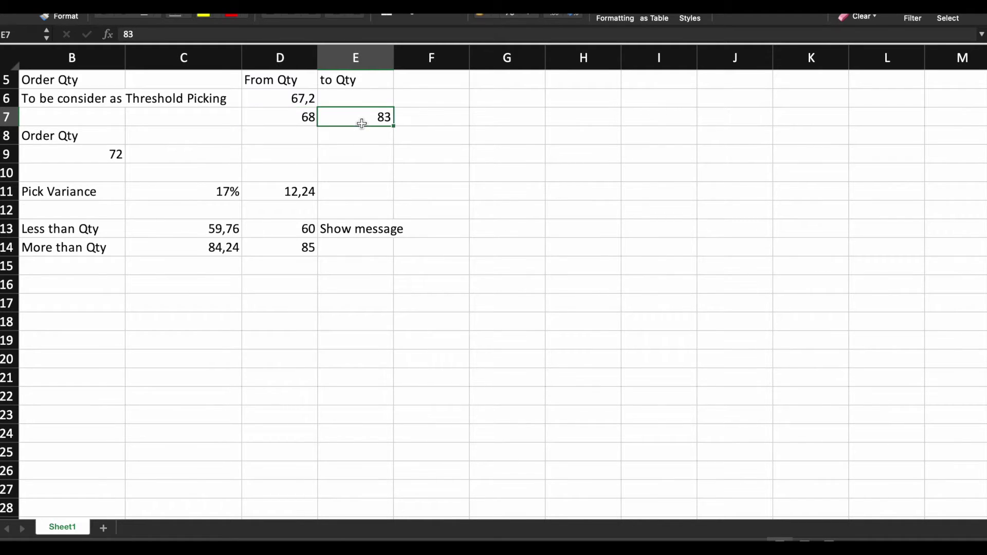
left_click(286, 115)
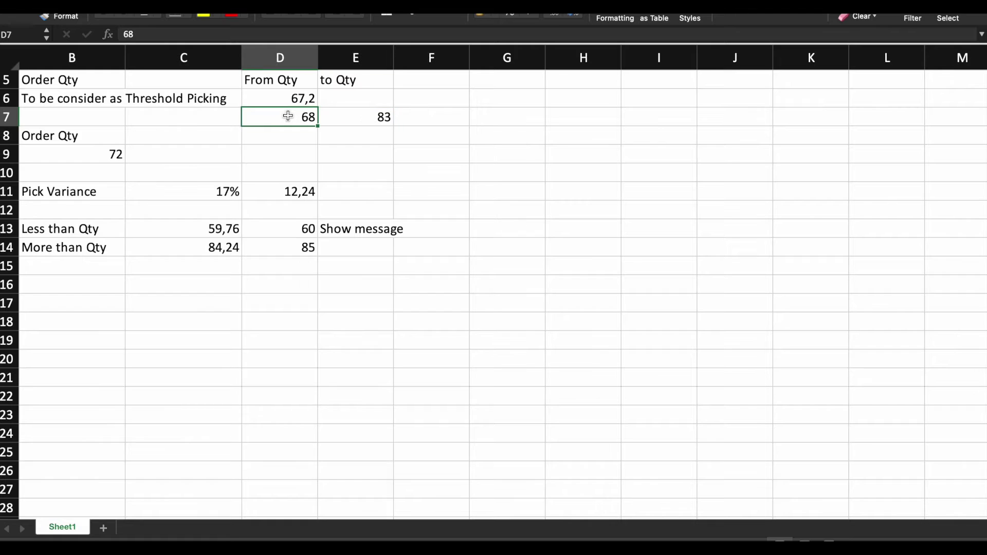
left_click(363, 117)
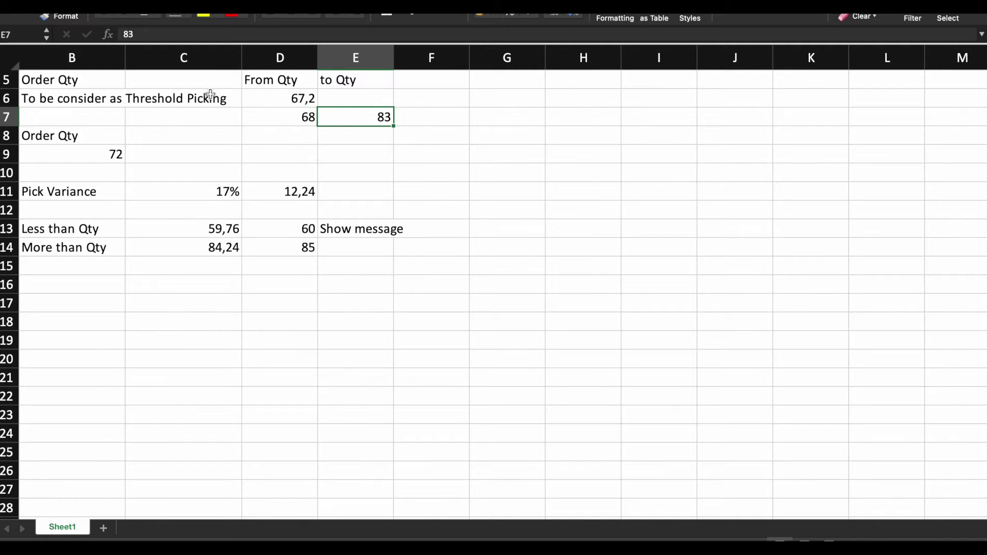
left_click(57, 101)
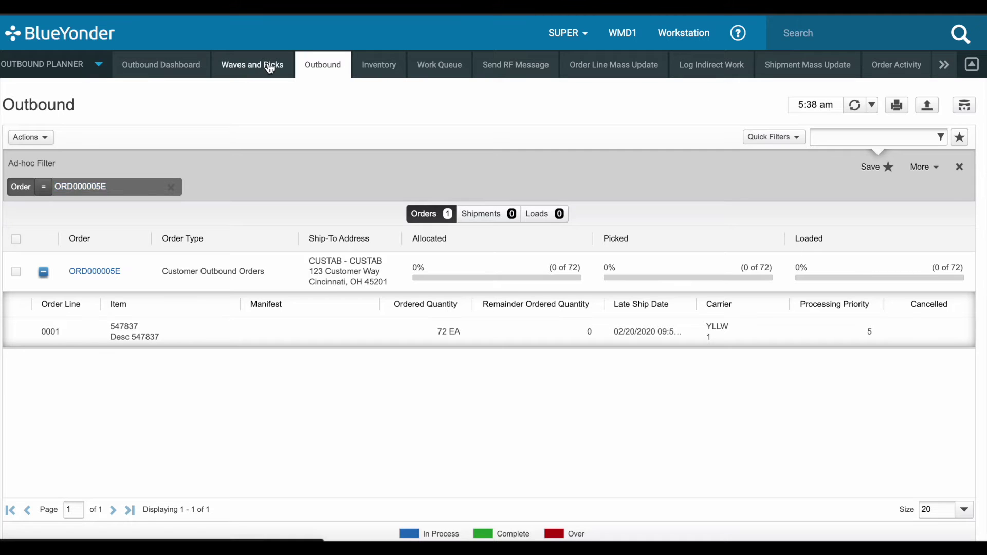
Step: Open the Plan Wave form from Waves and Picks in BlueYonder's Outbound Planner
left_click(269, 68)
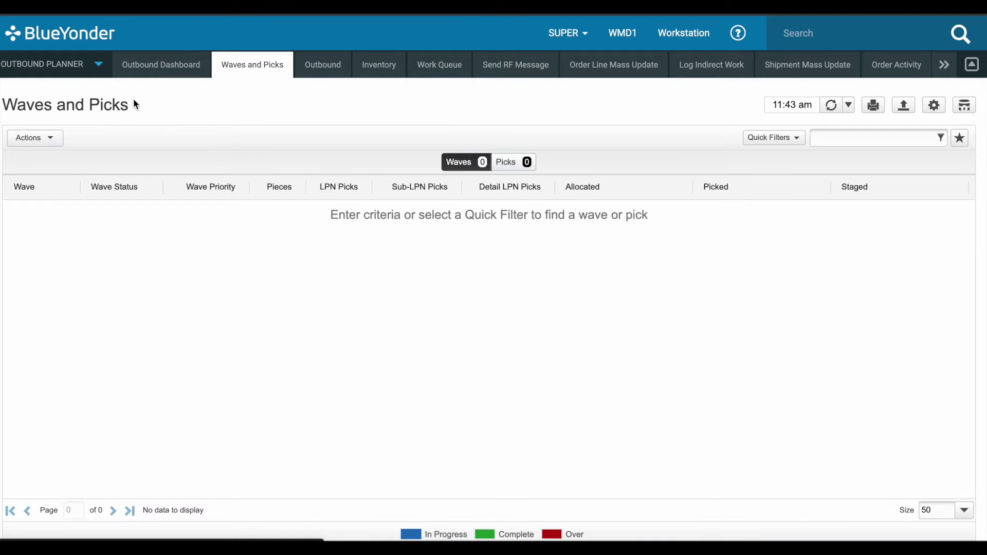
left_click(50, 144)
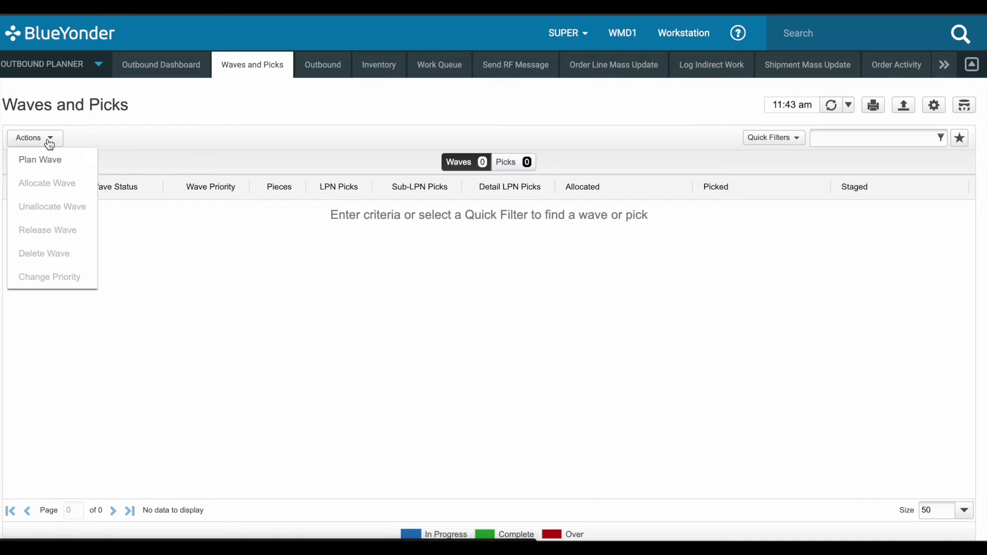
left_click(48, 163)
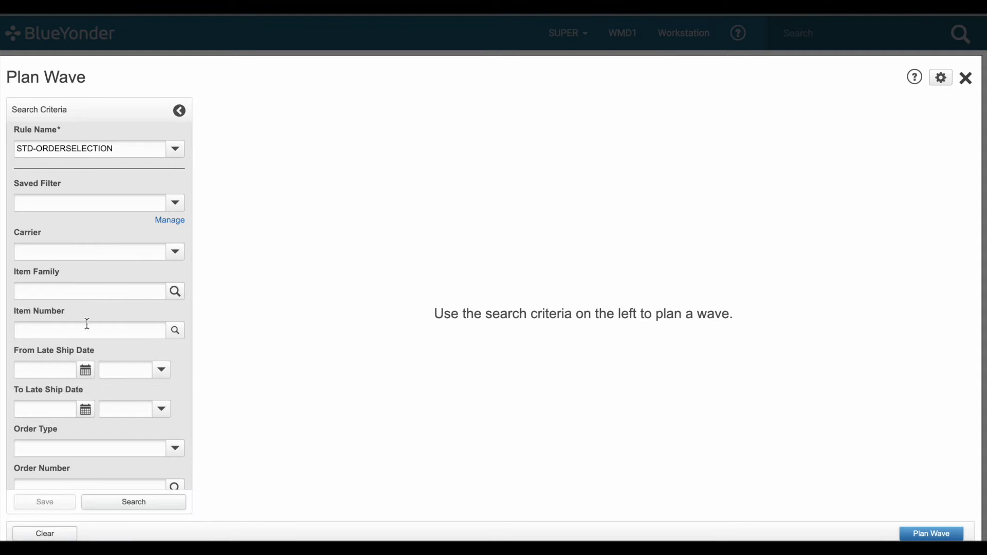
Step: Search for the outbound order to plan, using its order number as the only added search criterion
scroll(92, 340, "down", 1)
scroll(93, 339, "down", 3)
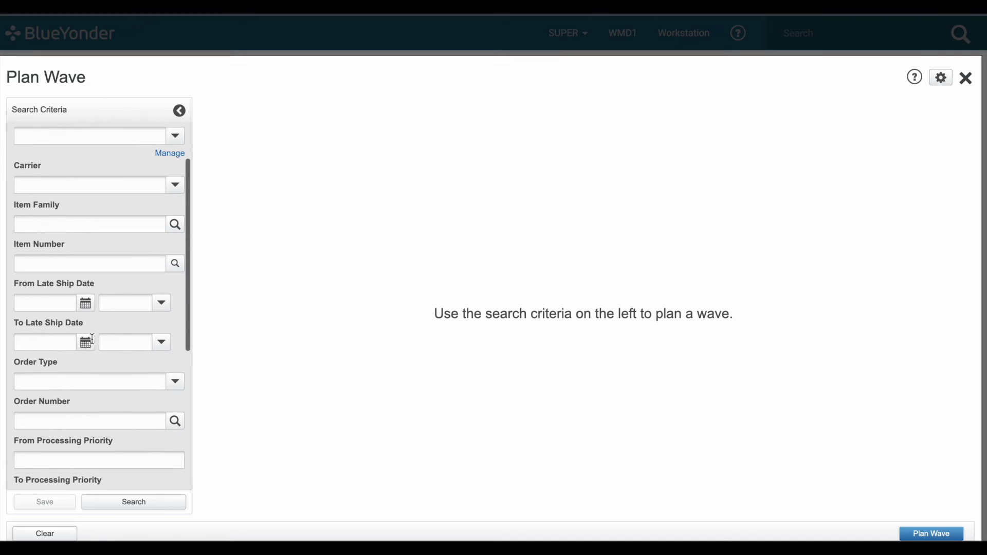
left_click(82, 415)
type("ORD000005E")
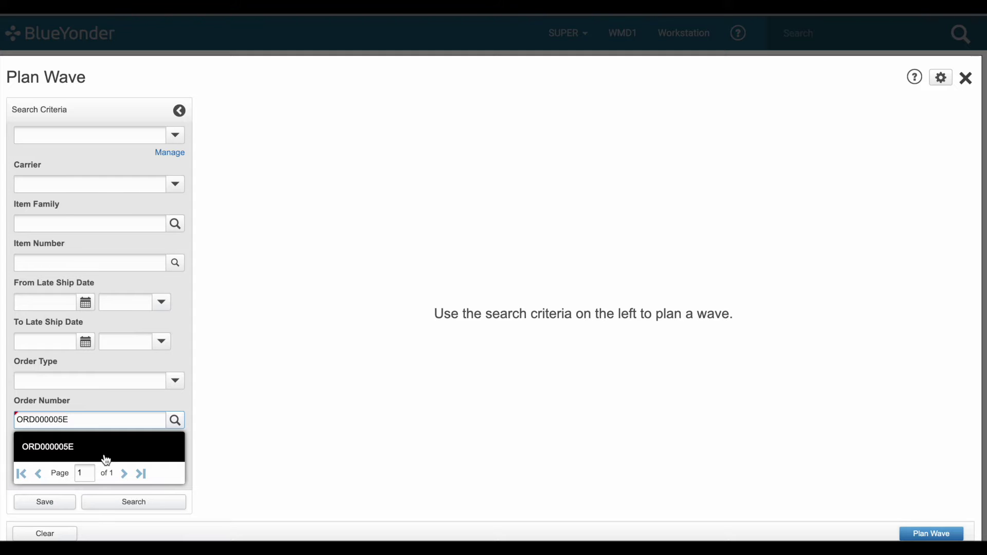
key("ctrl+a")
key("BackSpace")
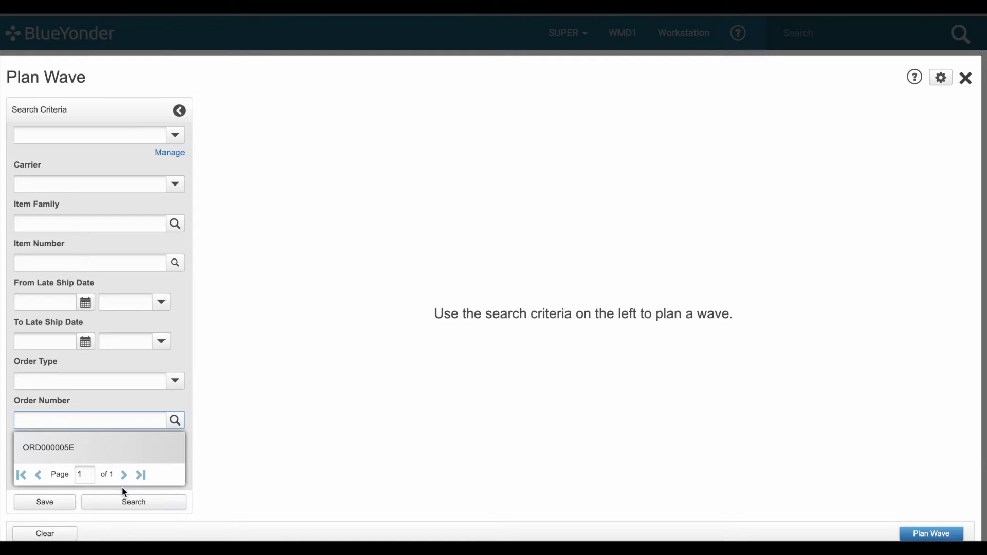
left_click(125, 452)
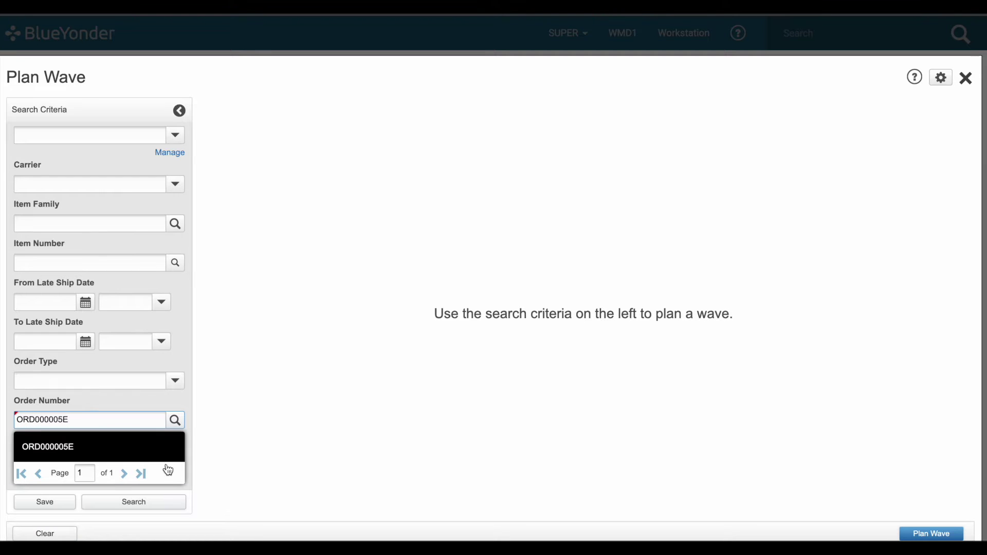
left_click(165, 507)
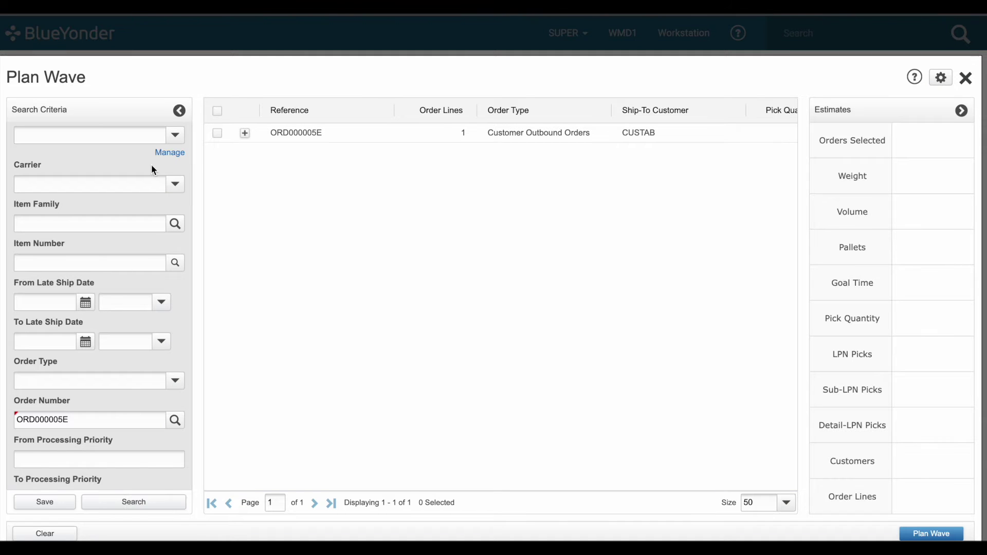
Step: Select the found order and plan it into a wave named WTHPICKING01, leaving destination zone and staging lane empty
left_click(217, 133)
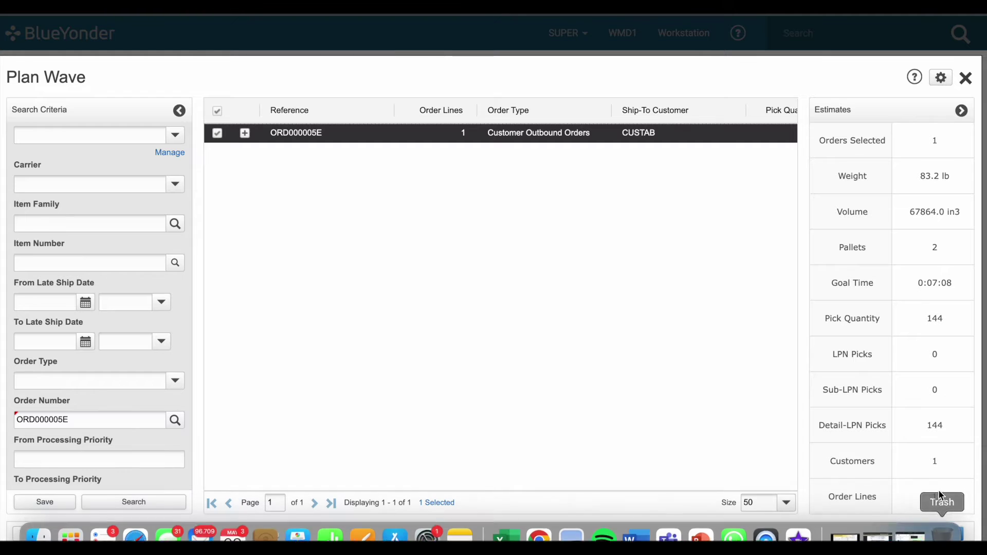
left_click(931, 535)
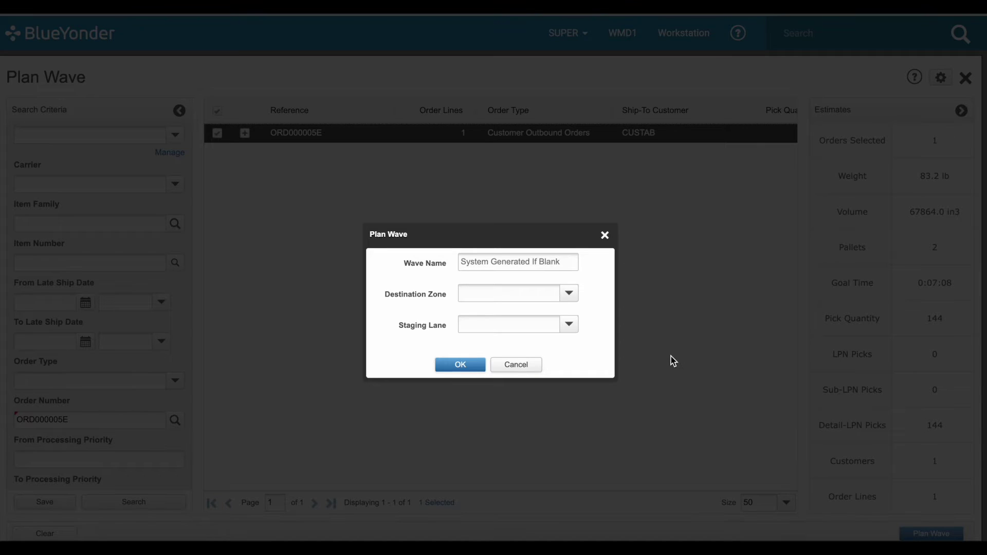
left_click(498, 266)
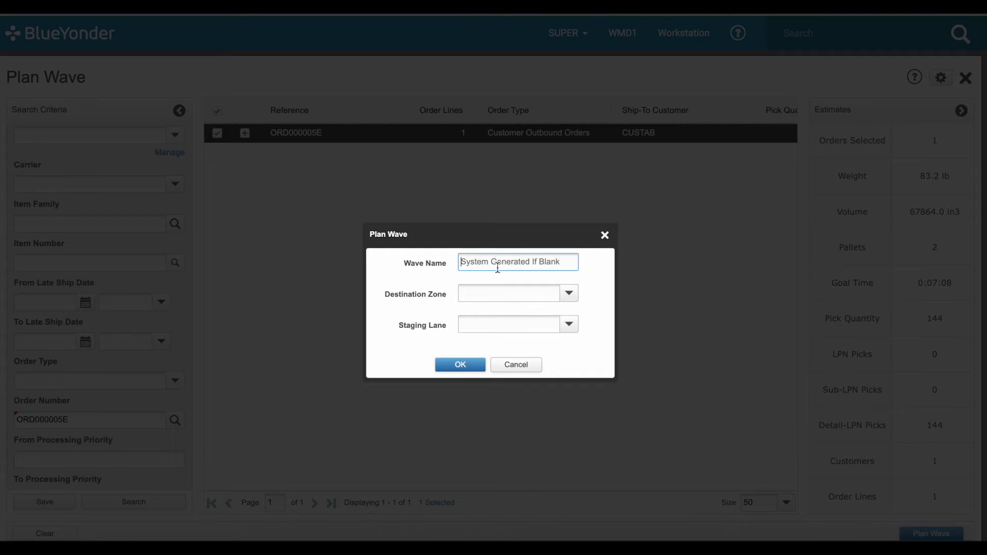
type("W")
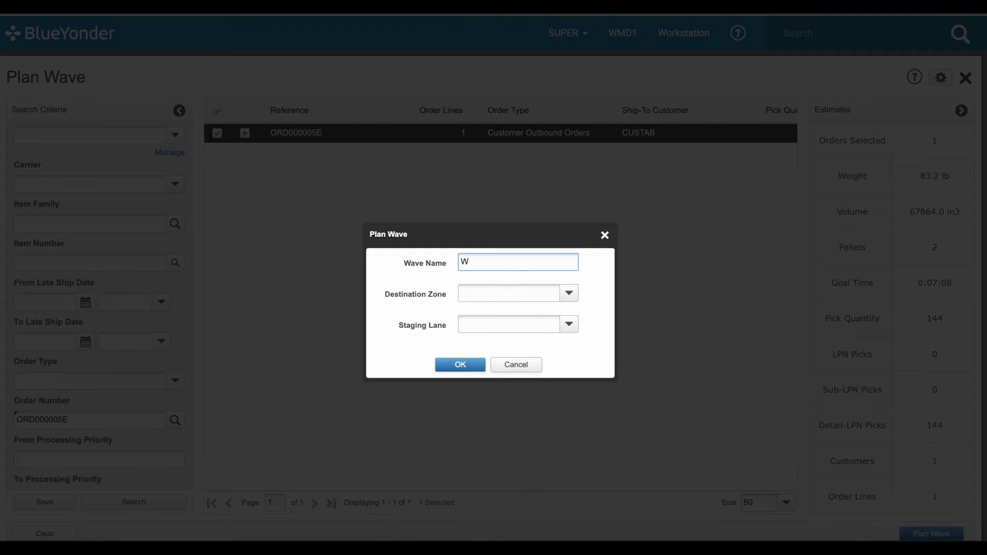
type("TP")
key("BackSpace")
type("HPICKING01")
left_click(460, 365)
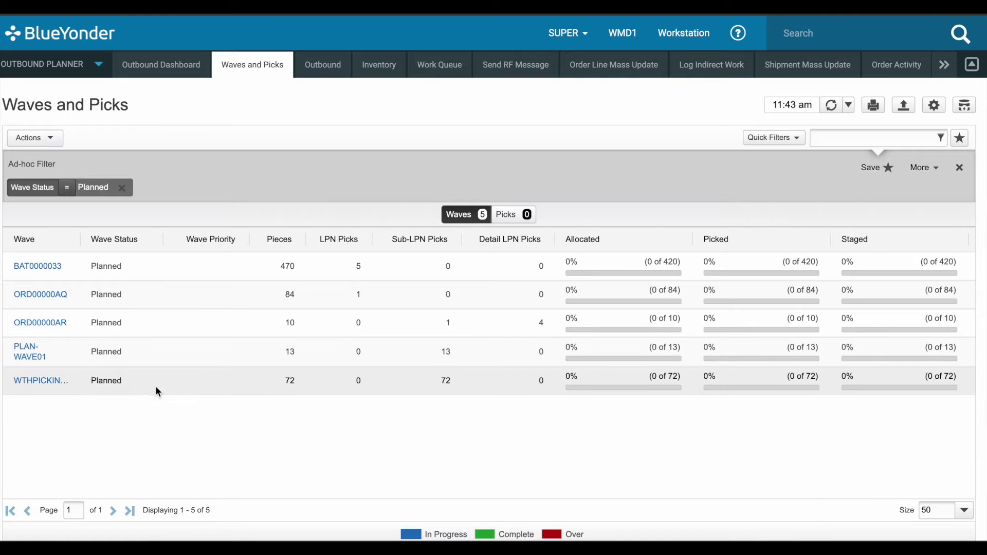
Step: Open wave WTHPICKING01 and allocate it with the default allocation settings
left_click(48, 381)
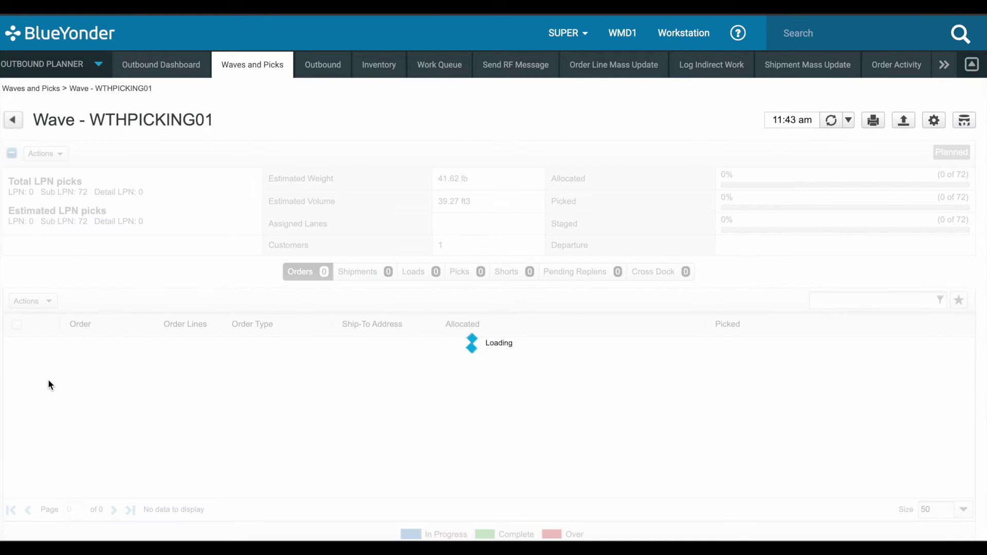
left_click(44, 154)
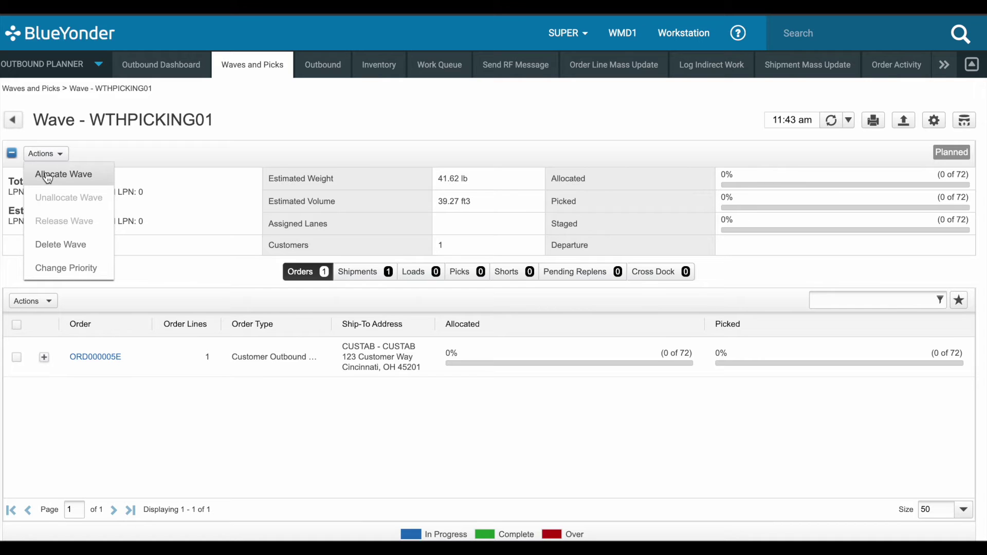
left_click(48, 177)
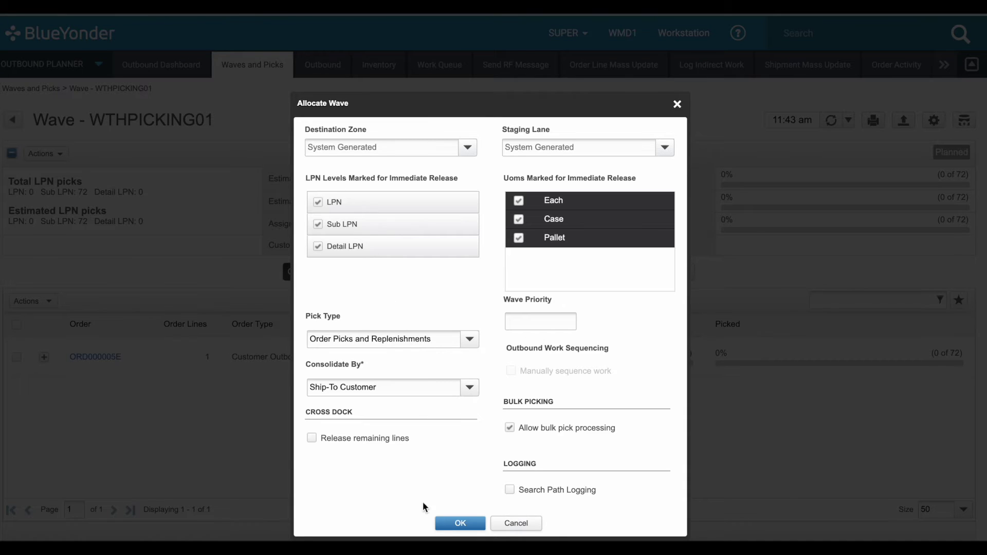
left_click(448, 523)
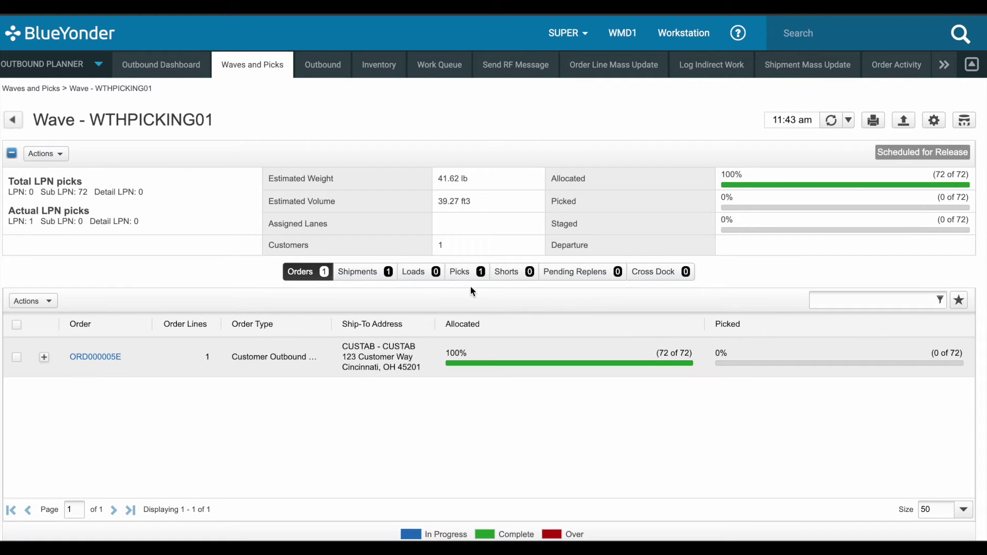
Step: Examine the wave's picks, checking the operation, source location, pick quantity, pick UOM and work status
left_click(467, 273)
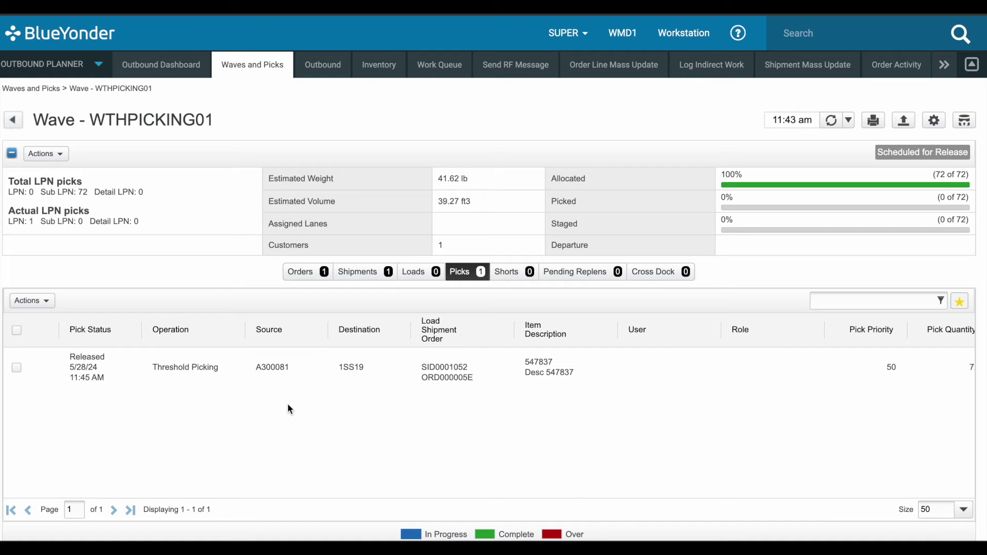
scroll(288, 407, "right", 5)
scroll(288, 406, "right", 8)
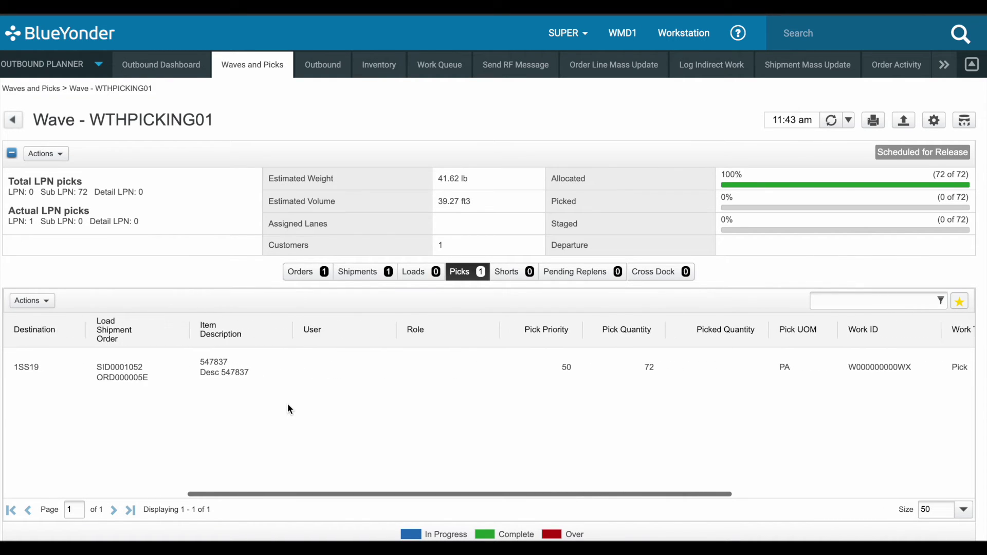
scroll(288, 409, "right", 7)
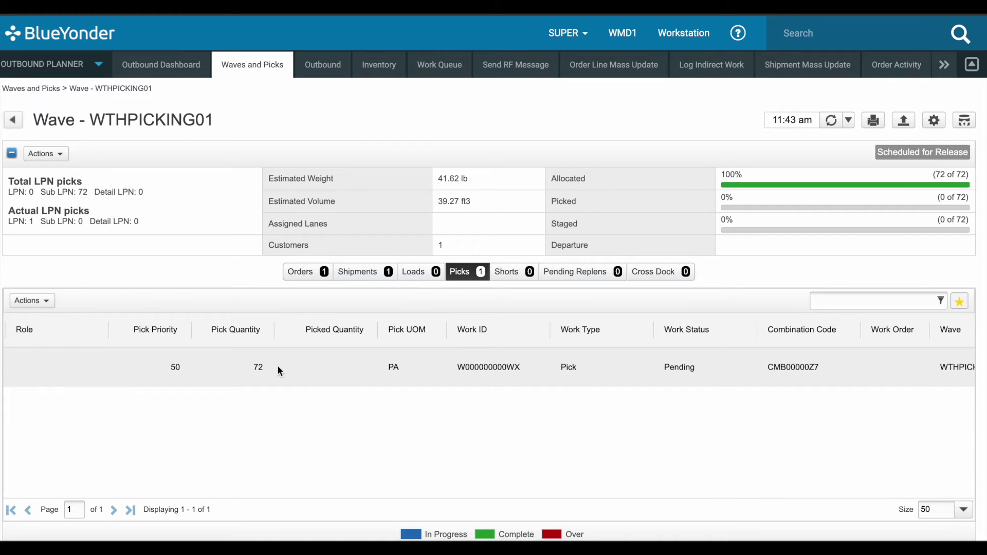
scroll(403, 367, "left", 15)
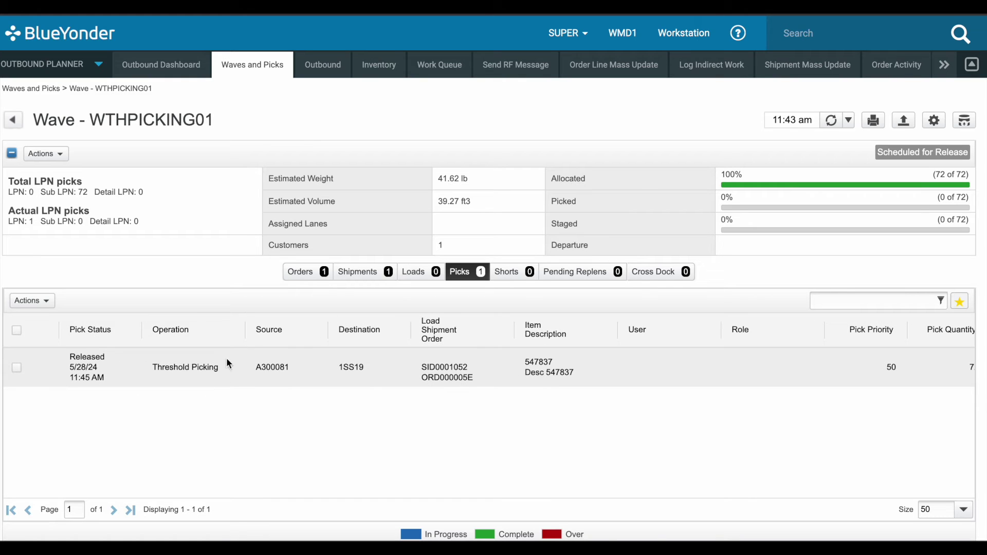
scroll(228, 391, "right", 8)
scroll(228, 388, "right", 8)
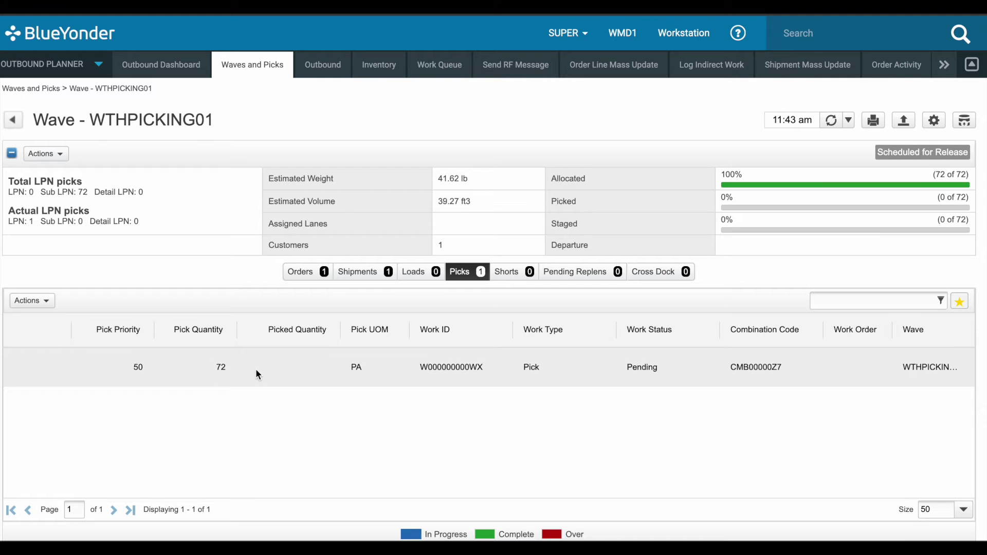
scroll(257, 374, "left", 8)
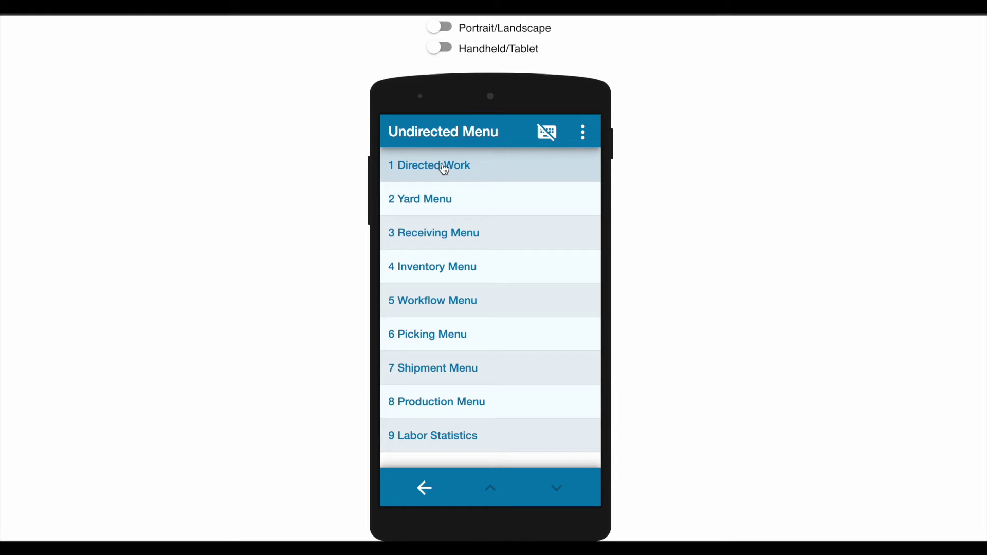
Step: Switch to the mobile device emulator, start Directed Work and accept the product pickup at source location A300081
left_click(444, 167)
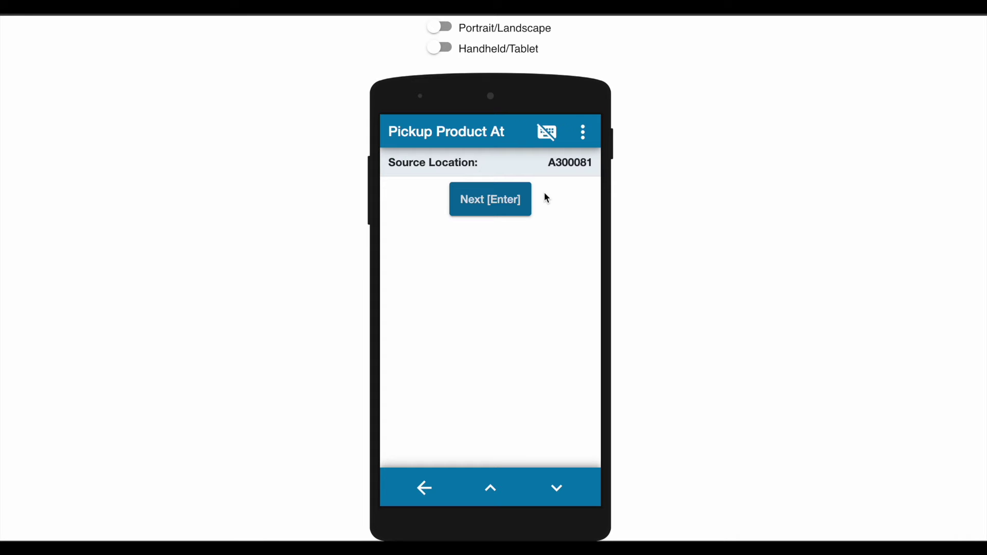
left_click(504, 204)
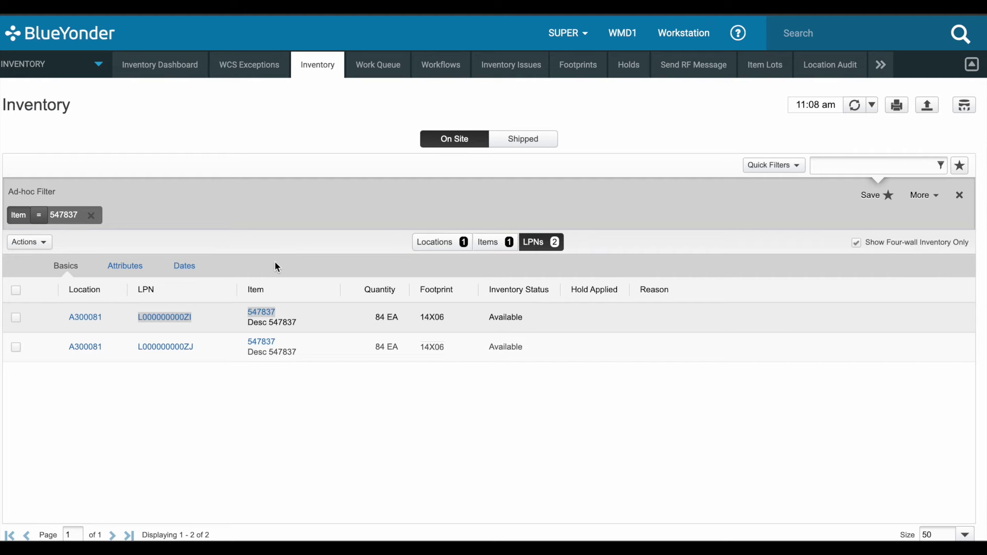
Step: Copy LPN L000000000ZI from the item's inventory and enter it in the mobile Threshold Pick form, accepting quantity 1 and UOM PA
left_click(207, 320)
left_click_drag(206, 320, 139, 319)
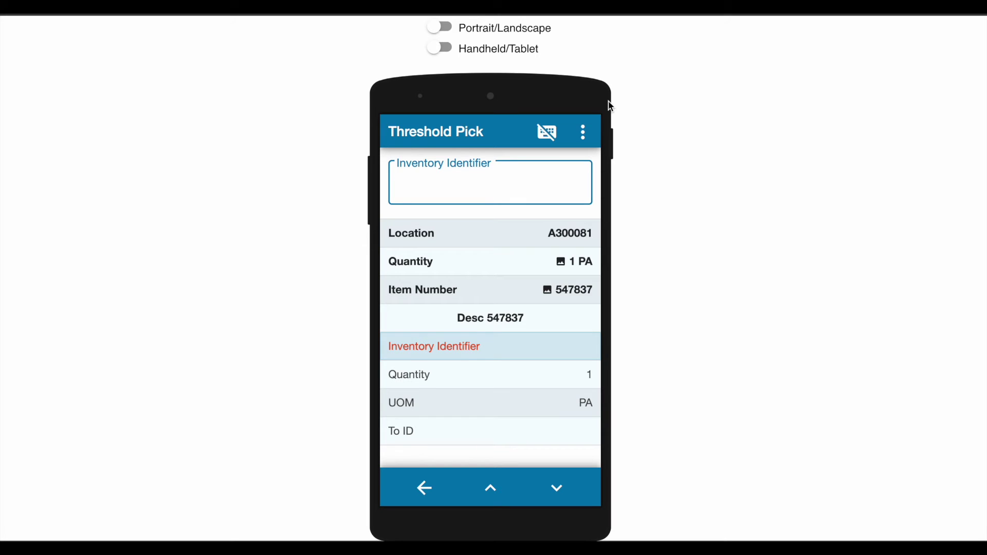
type("L000000000ZI")
key("Return")
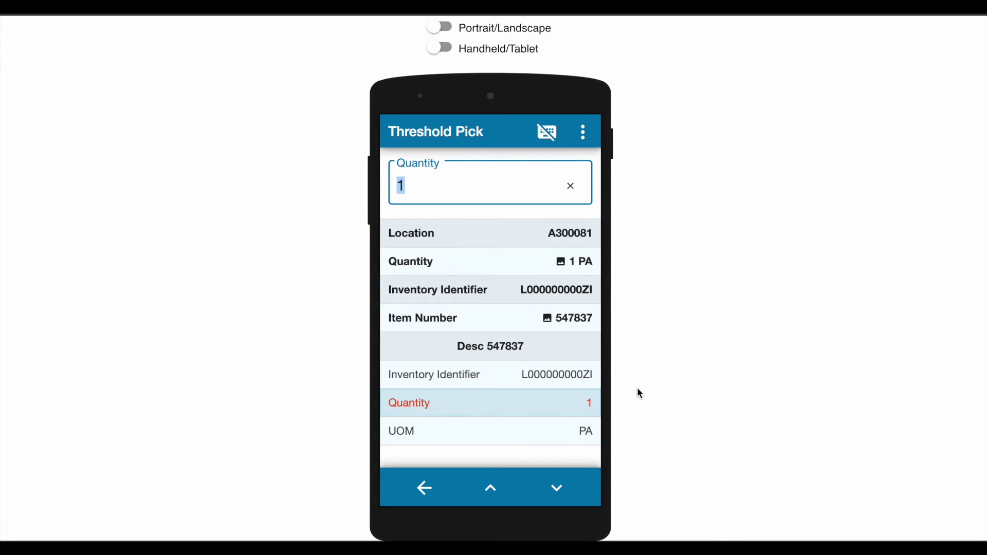
key("Return")
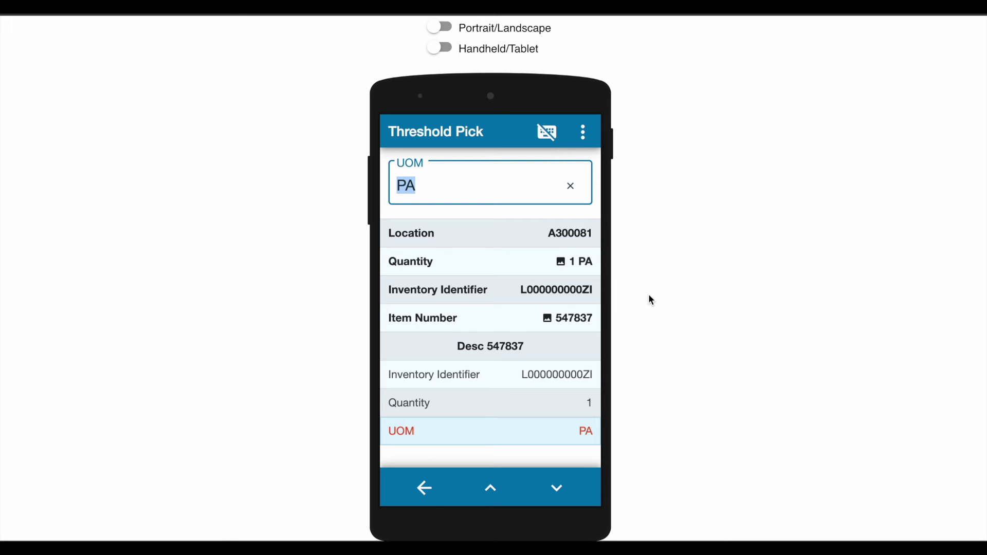
key("Return")
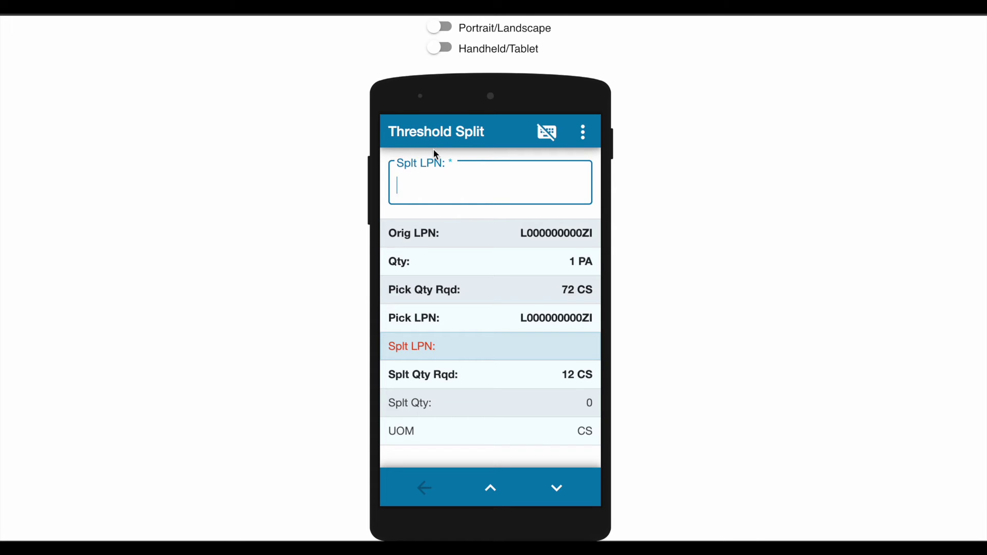
Step: Complete the Threshold Split form with split LPN LPNSPLIT90905, split quantity 12 and UOM CS
type("LPNSPLIT")
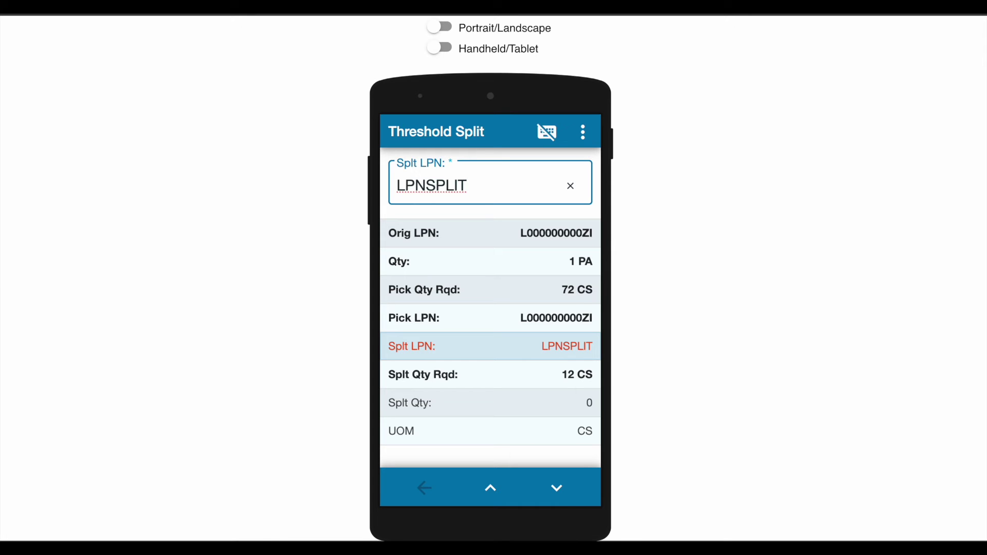
type("9090")
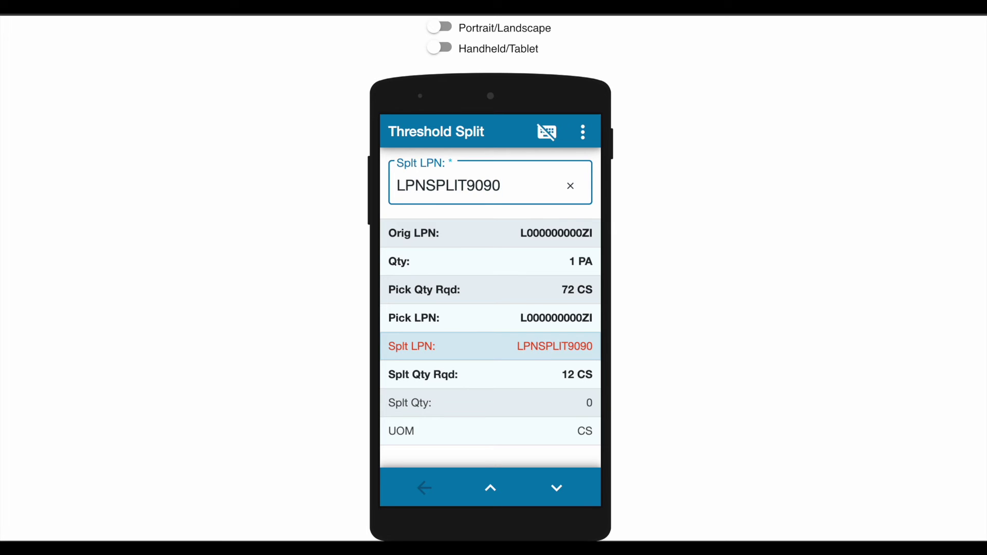
type("5")
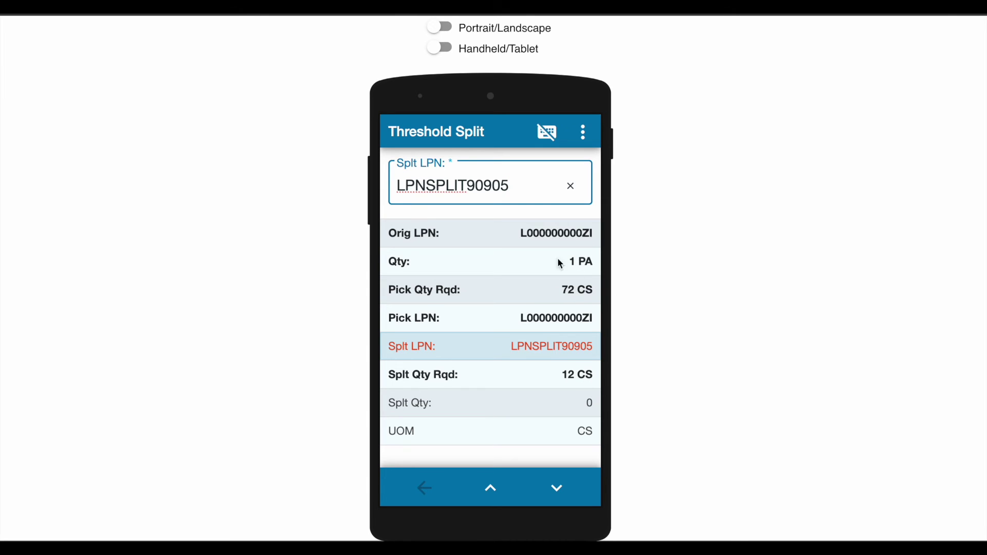
left_click(562, 220)
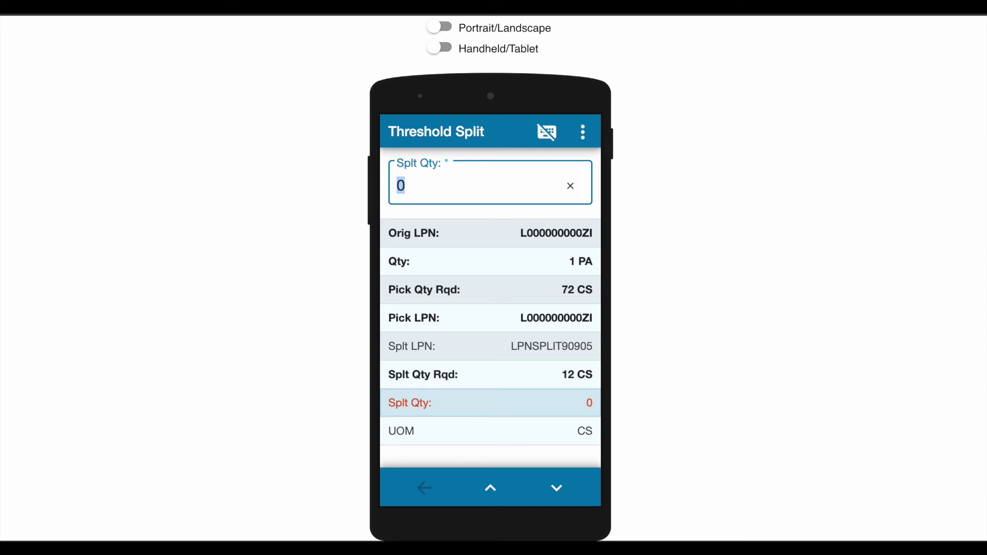
type("12")
key("Return")
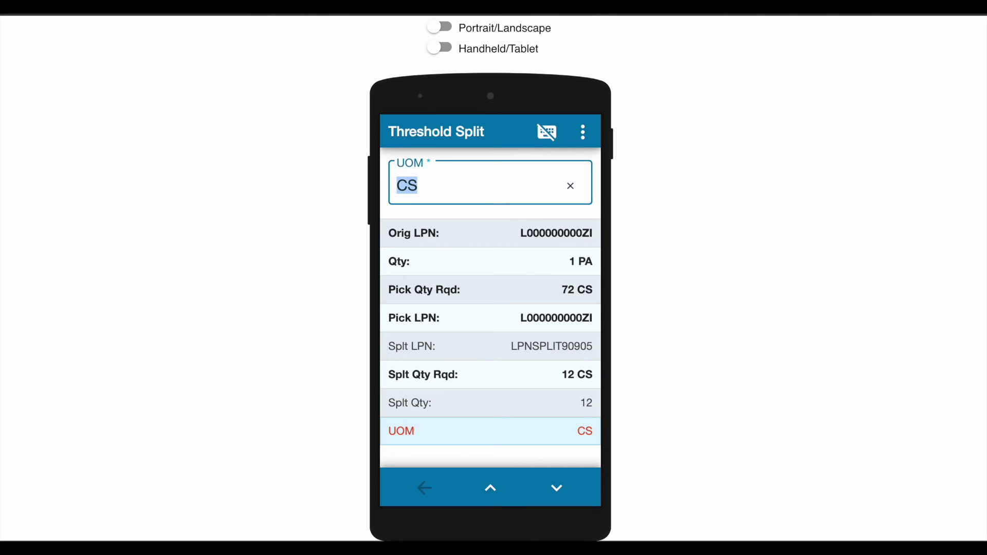
key("Return")
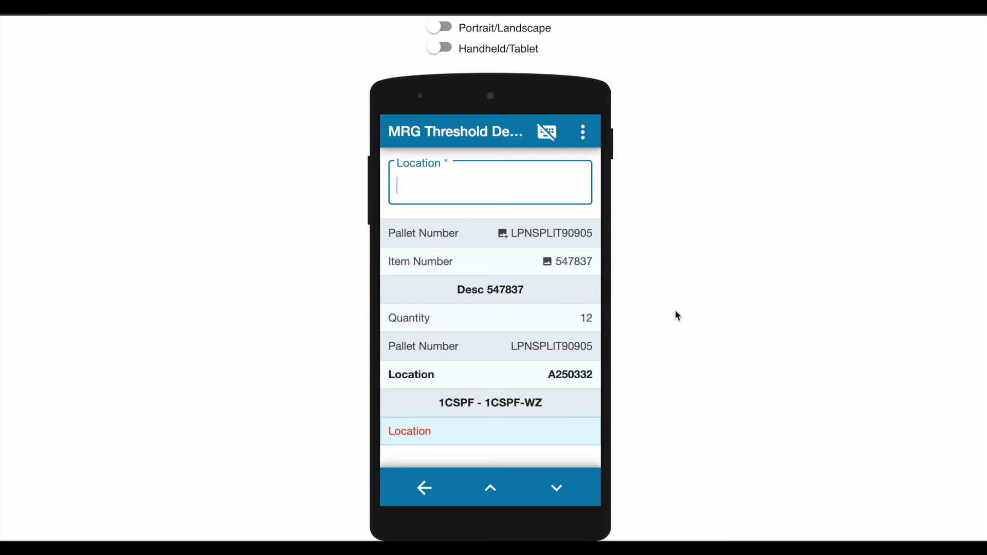
Step: Deposit the split pallet LPNSPLIT90905 by copying its assigned location A250332 into the required location entry and submitting it
left_click_drag(540, 369, 620, 369)
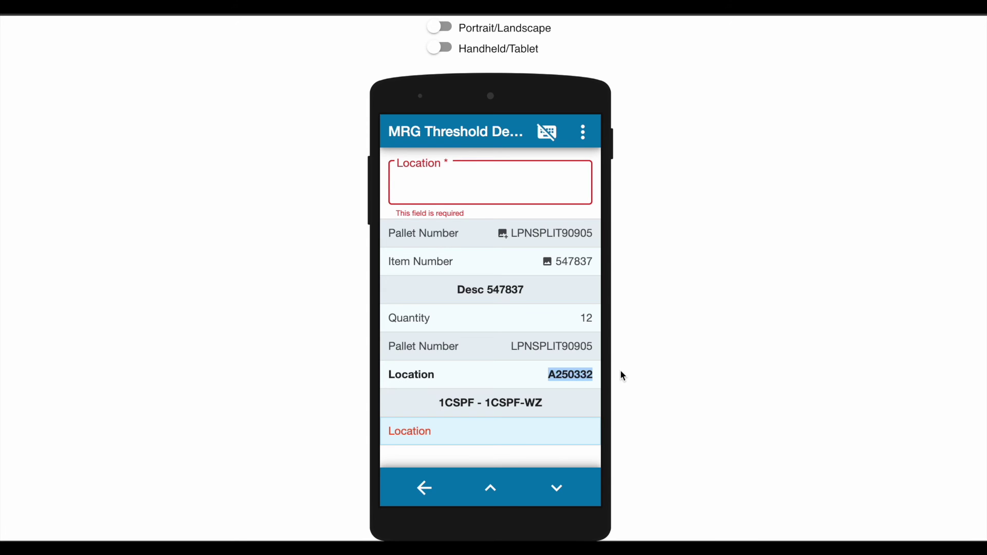
left_click(610, 371)
double_click(610, 374)
key("ctrl+c")
left_click(445, 189)
key("ctrl+v")
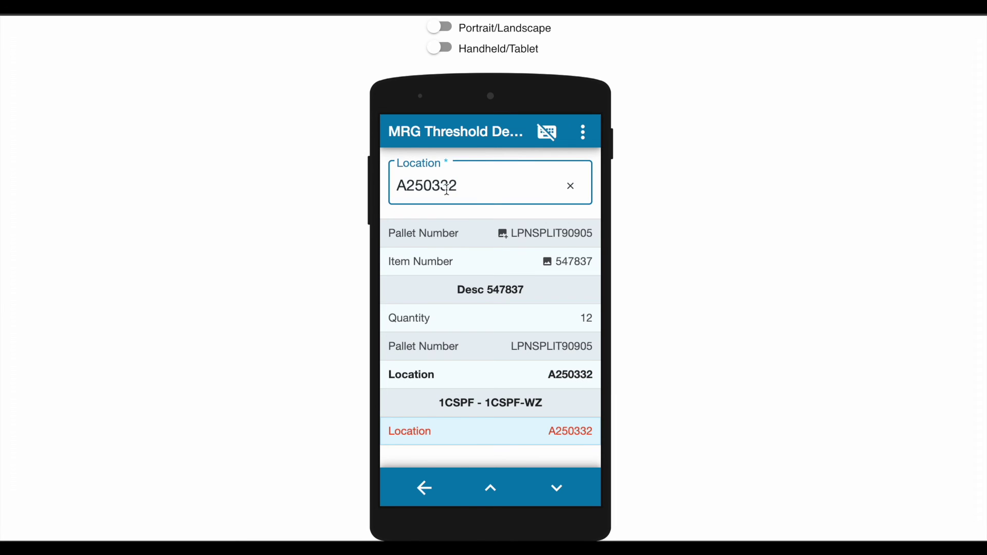
key("Return")
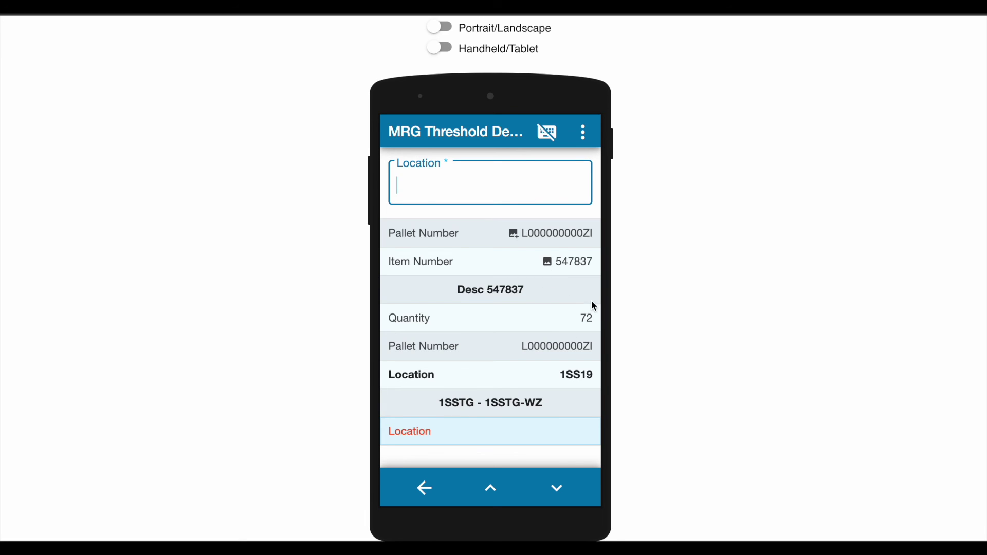
Step: Deposit the picked pallet L000000000ZI at staging location 1SS19, copying the location shown on the deposit form
left_click_drag(562, 374, 602, 380)
key("ctrl+c")
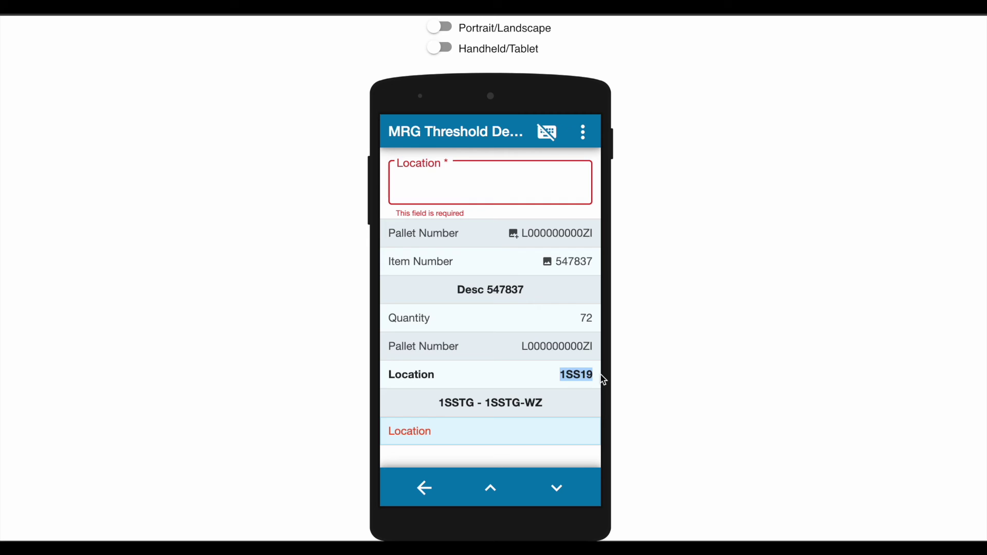
left_click(435, 197)
key("ctrl+v")
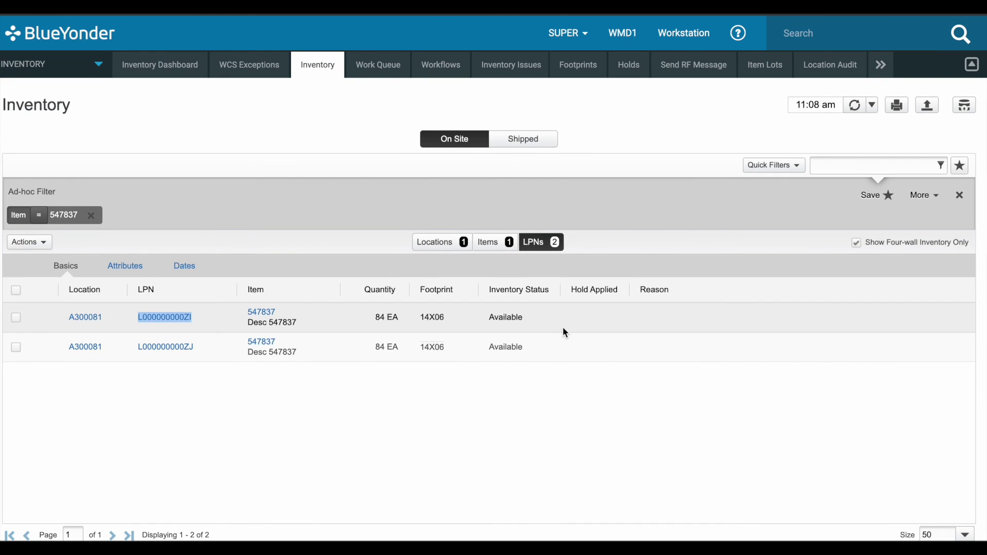
Step: Switch to the BlueYonder Inventory page and refresh the LPN list for item 547837
left_click(855, 106)
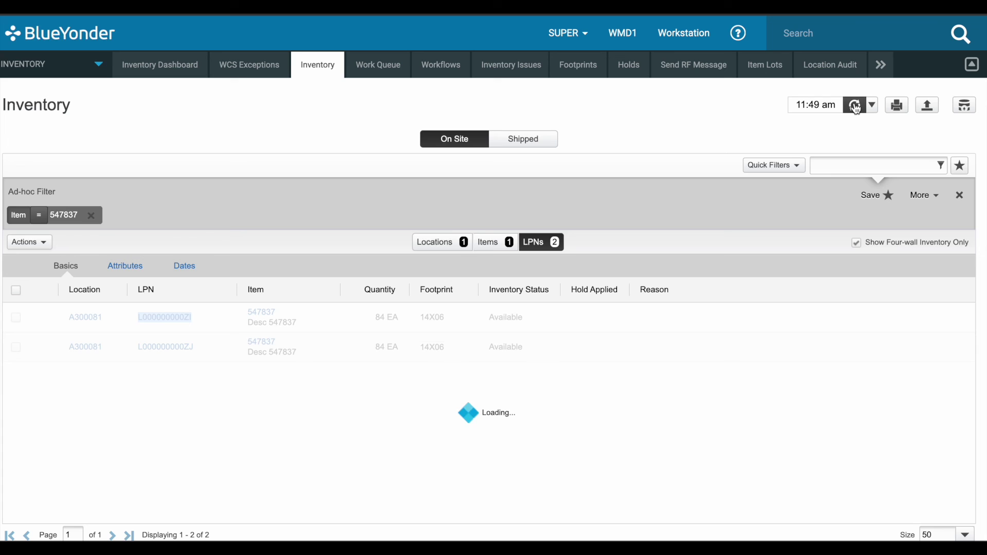